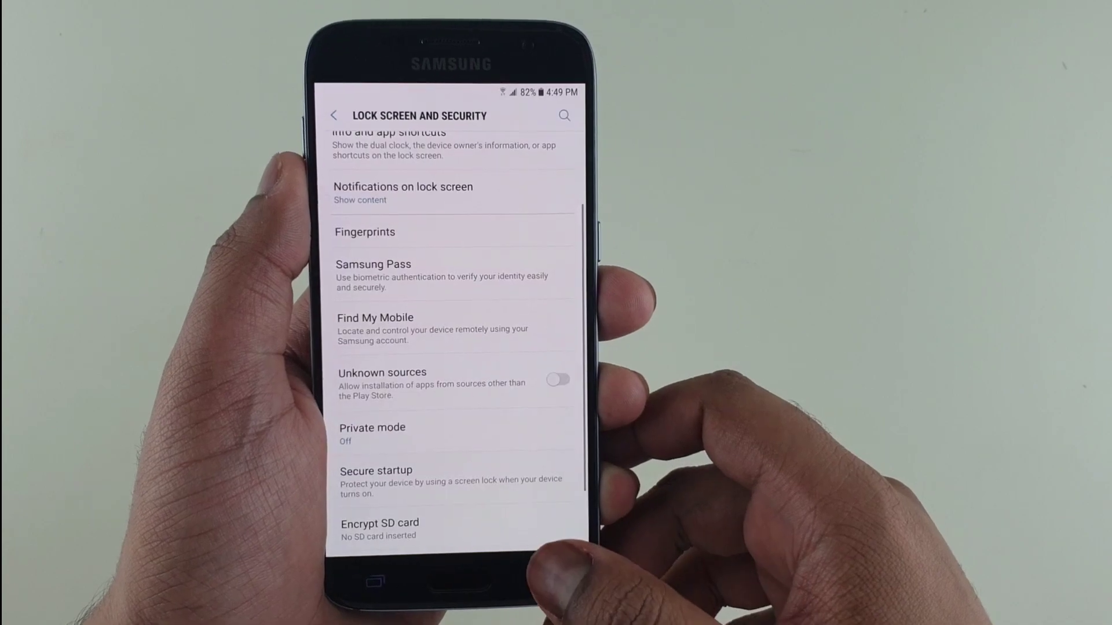
- Deactivate Find My Device as a device administrator in the phone's other security settings
{"action": "scroll", "coordinate": [464, 348], "scroll_direction": "down", "scroll_amount": 5}
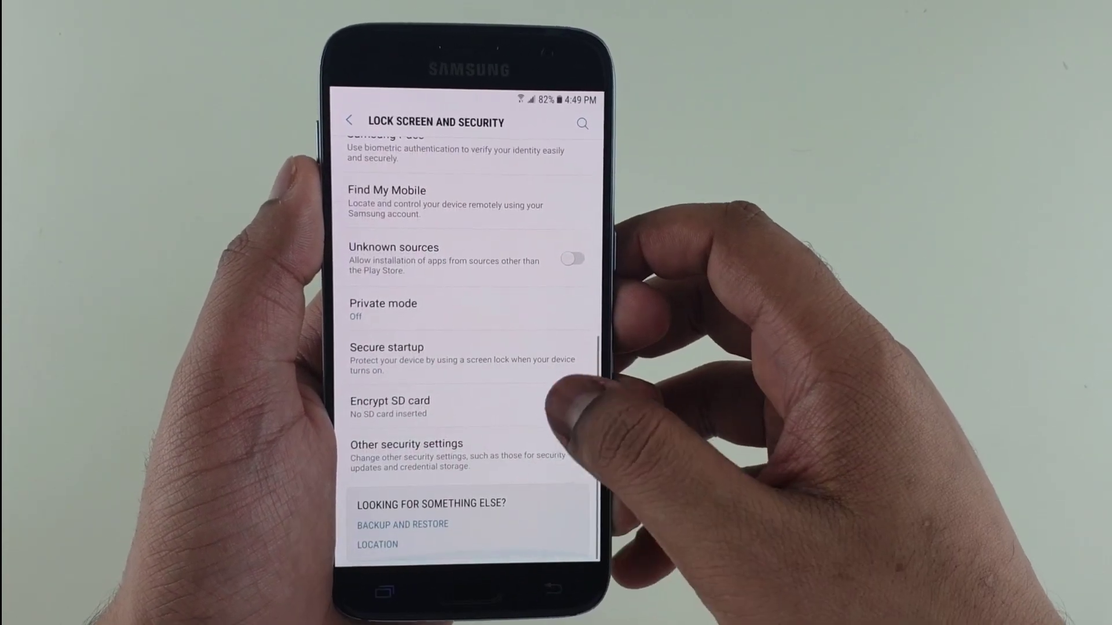
{"action": "left_click", "coordinate": [522, 457]}
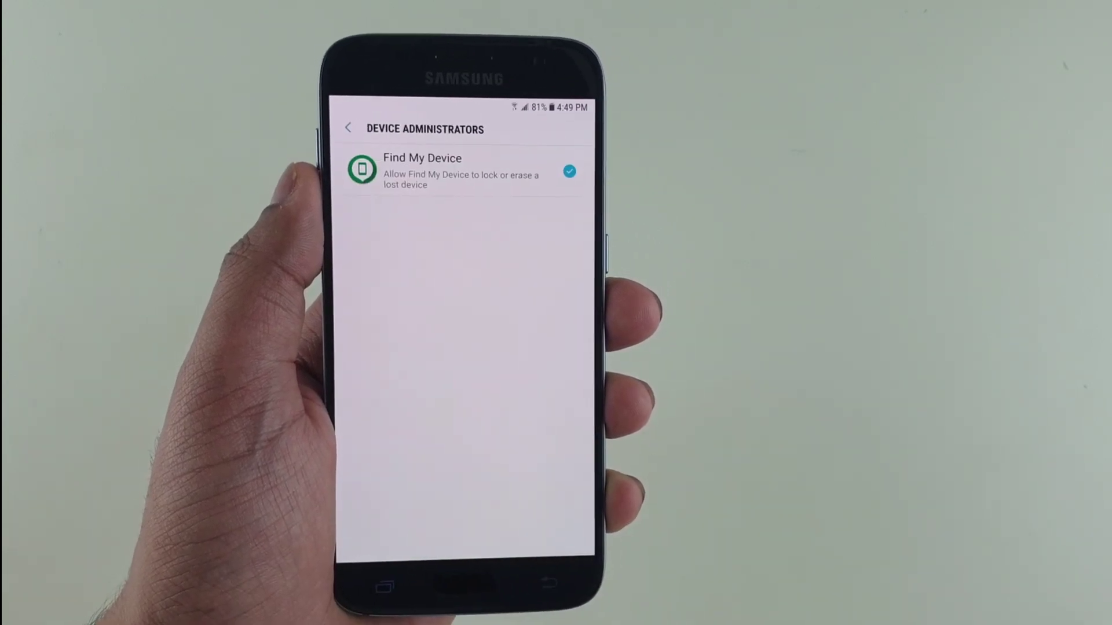
{"action": "left_click", "coordinate": [464, 171]}
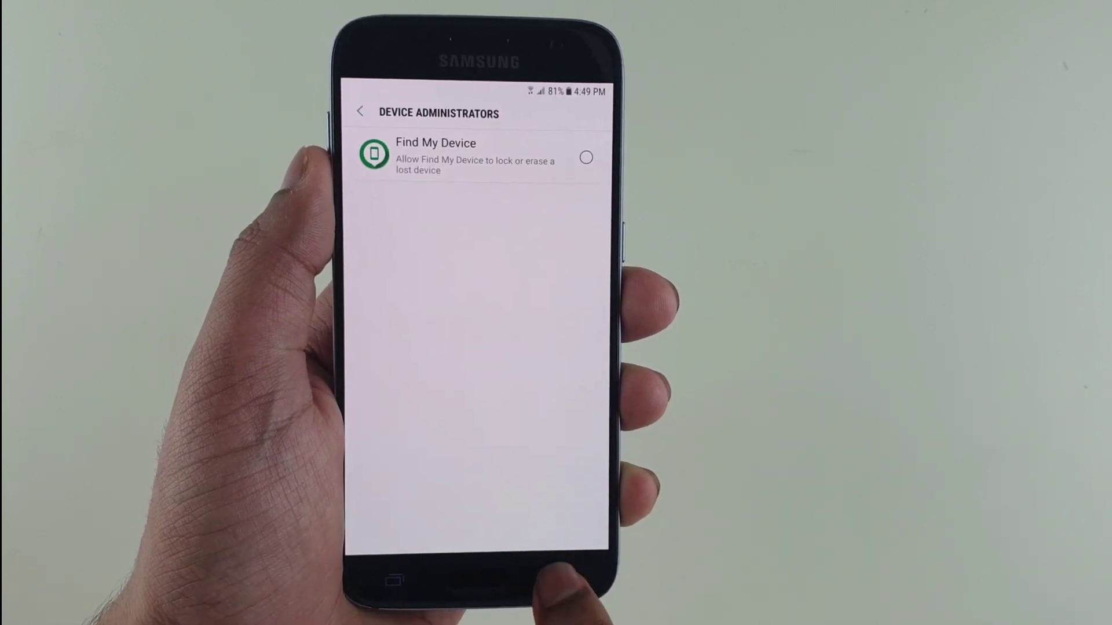
- Unlock the developer options using the build number in the phone's device information
{"action": "scroll", "coordinate": [544, 510], "scroll_direction": "down", "scroll_amount": 3}
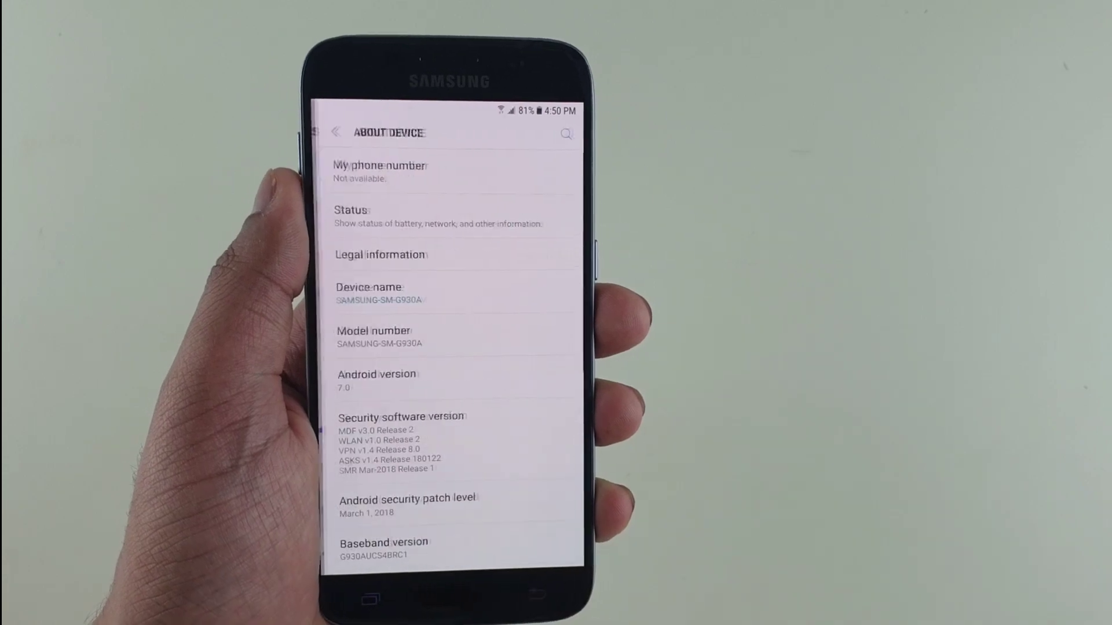
{"action": "scroll", "coordinate": [486, 542], "scroll_direction": "down", "scroll_amount": 5}
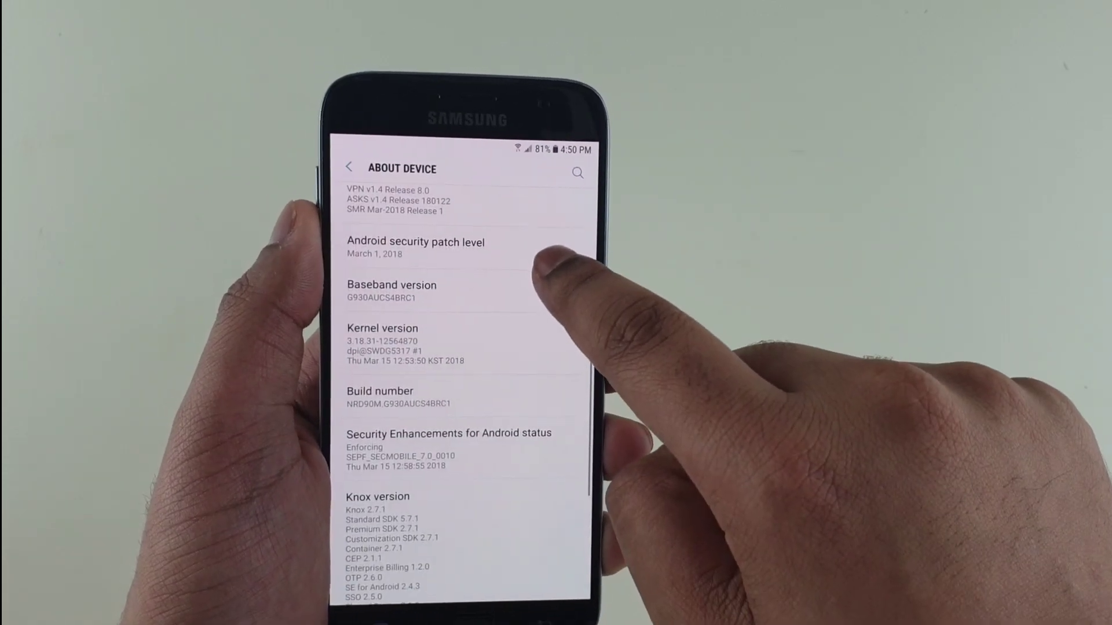
{"action": "left_click", "coordinate": [510, 388]}
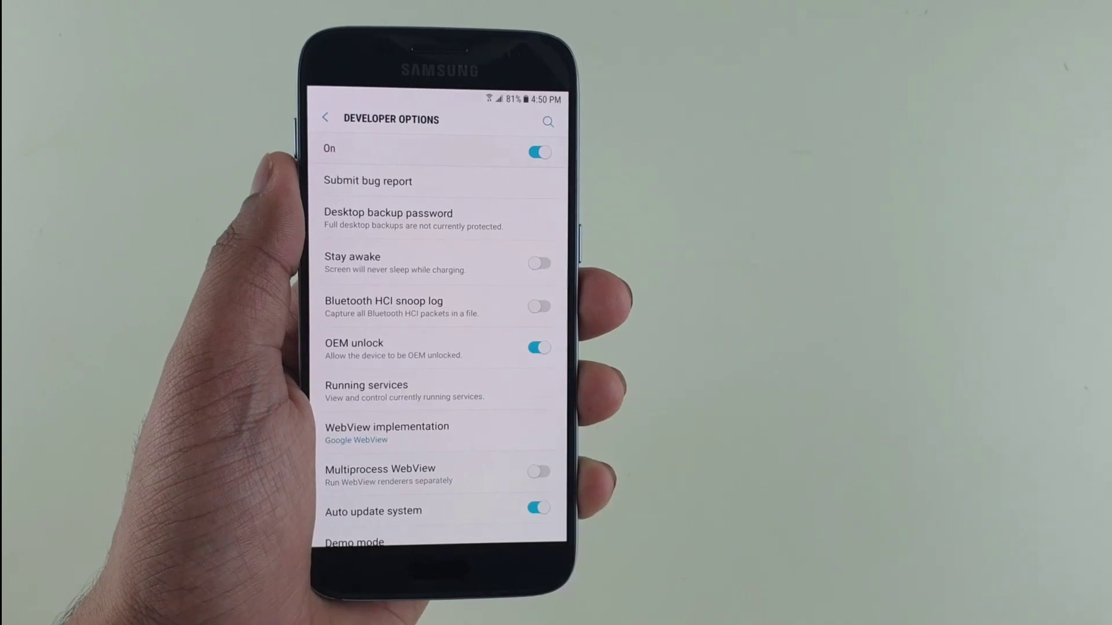
- Check the OEM unlock and USB debugging settings in the developer options
{"action": "scroll", "coordinate": [451, 376], "scroll_direction": "down", "scroll_amount": 3}
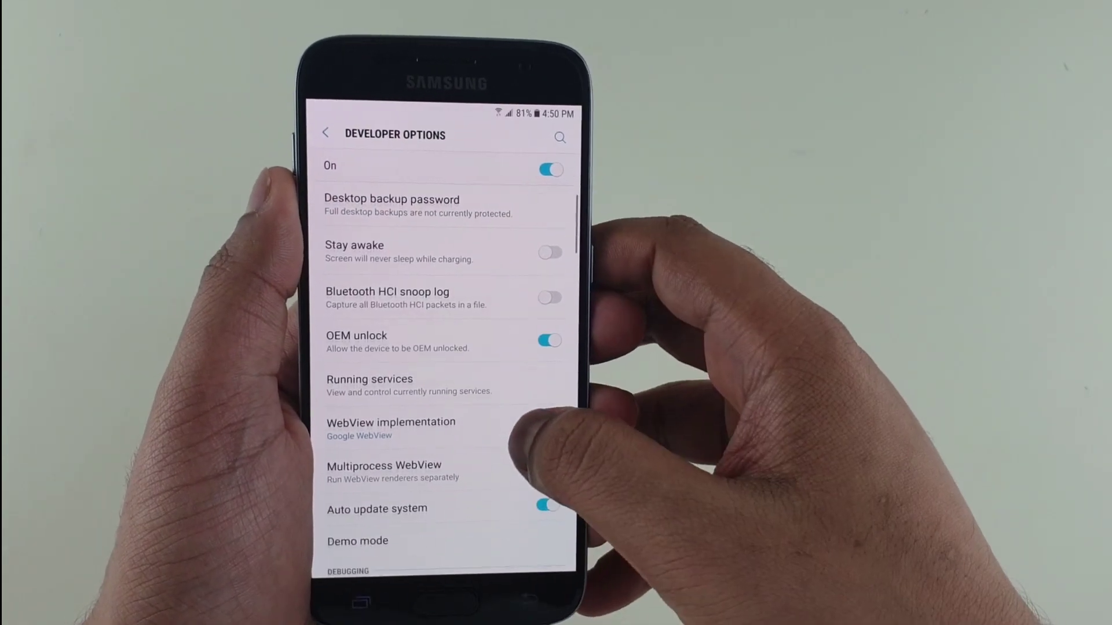
{"action": "scroll", "coordinate": [451, 377], "scroll_direction": "down", "scroll_amount": 3}
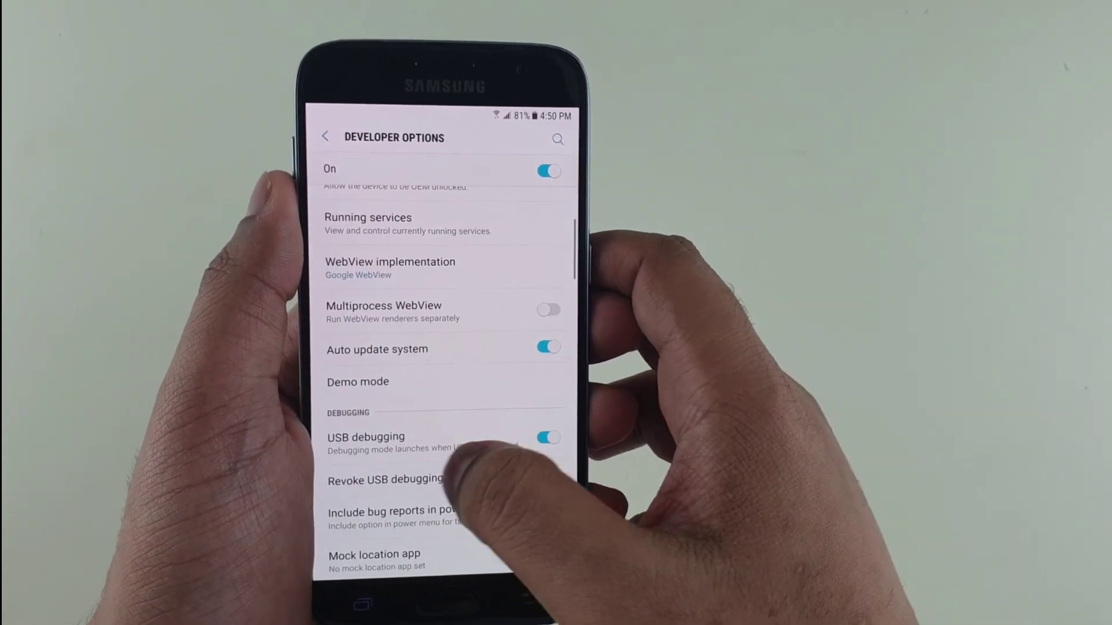
{"action": "scroll", "coordinate": [451, 377], "scroll_direction": "down", "scroll_amount": 10}
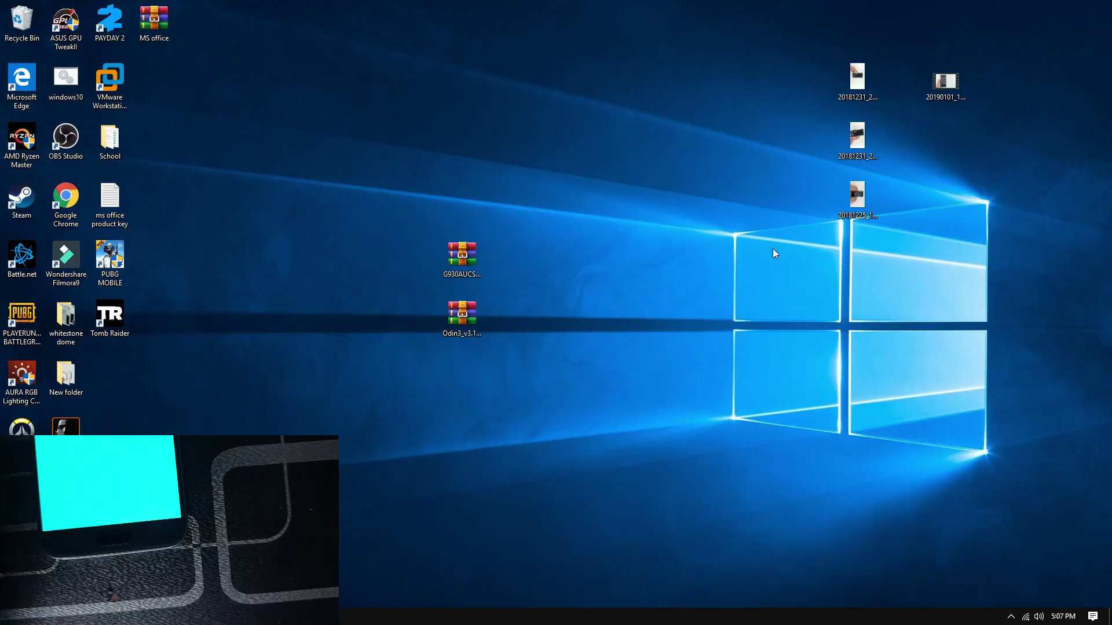
- Extract both the G930AUCS4BRC1 firmware archive and the Odin3 archive directly onto the desktop
{"action": "left_click_drag", "start_coordinate": [504, 234], "coordinate": [454, 379]}
{"action": "left_click", "coordinate": [454, 380]}
{"action": "left_click", "coordinate": [459, 256]}
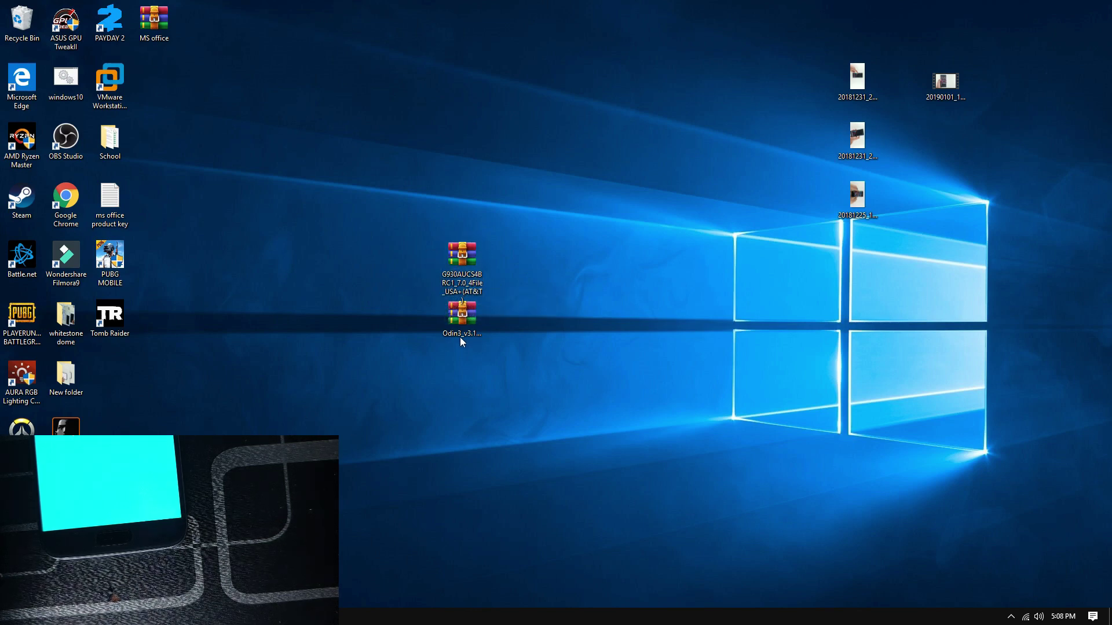
{"action": "left_click", "coordinate": [459, 312]}
{"action": "left_click_drag", "start_coordinate": [450, 405], "coordinate": [458, 252]}
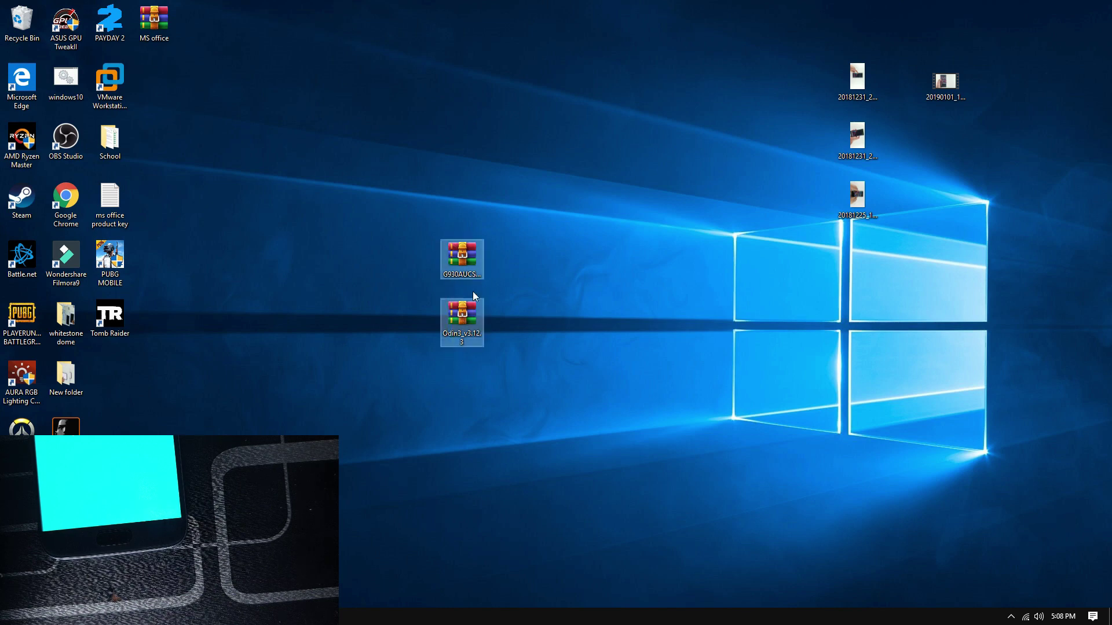
{"action": "right_click", "coordinate": [470, 267]}
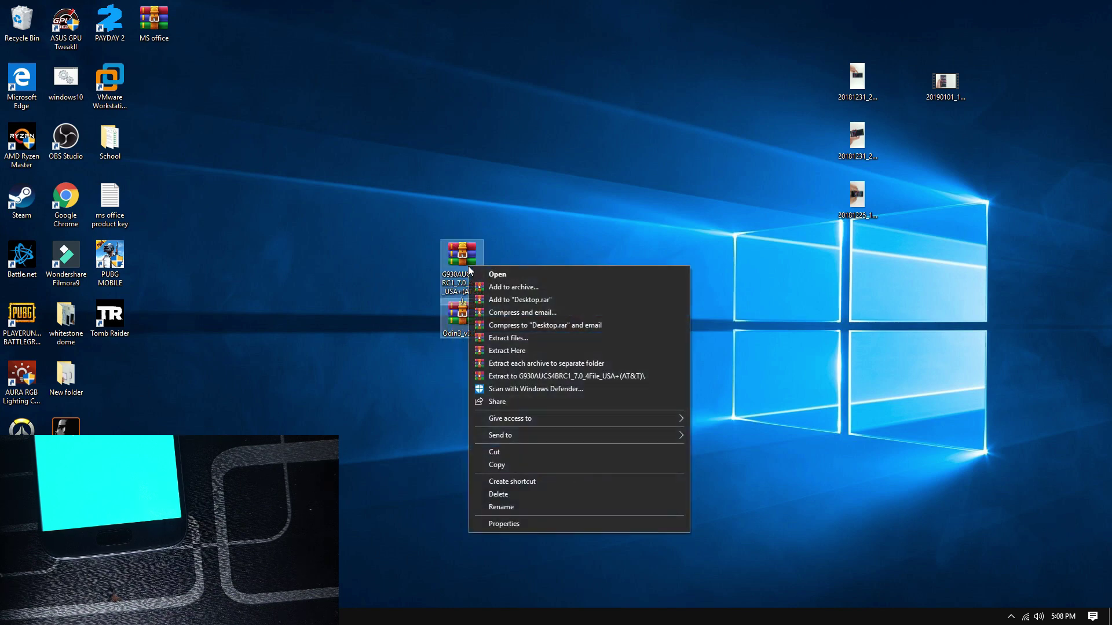
{"action": "left_click", "coordinate": [490, 351]}
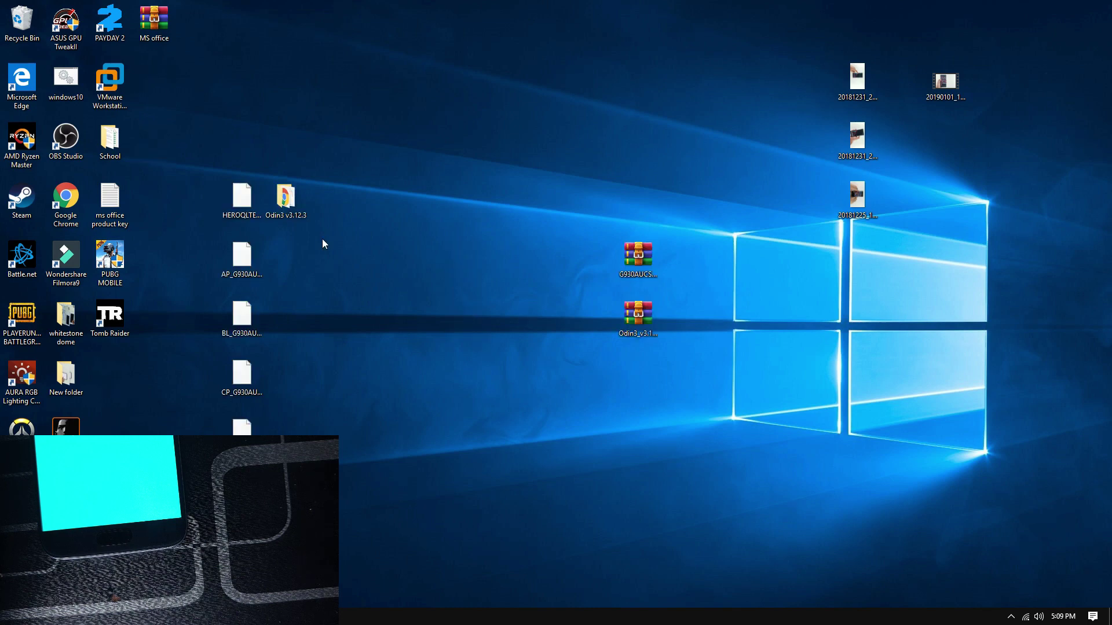
- Launch the Odin3 application from the extracted Odin3 v3.12.3 folder and close the folder window
{"action": "left_click_drag", "start_coordinate": [244, 117], "coordinate": [242, 348]}
{"action": "left_click", "coordinate": [284, 197]}
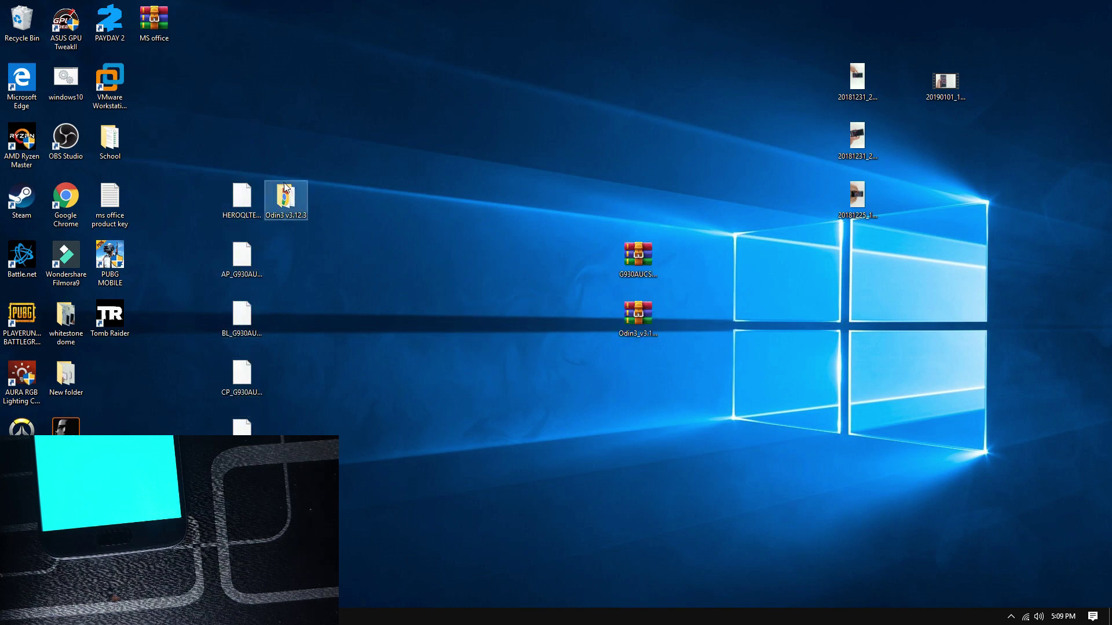
{"action": "double_click", "coordinate": [300, 214]}
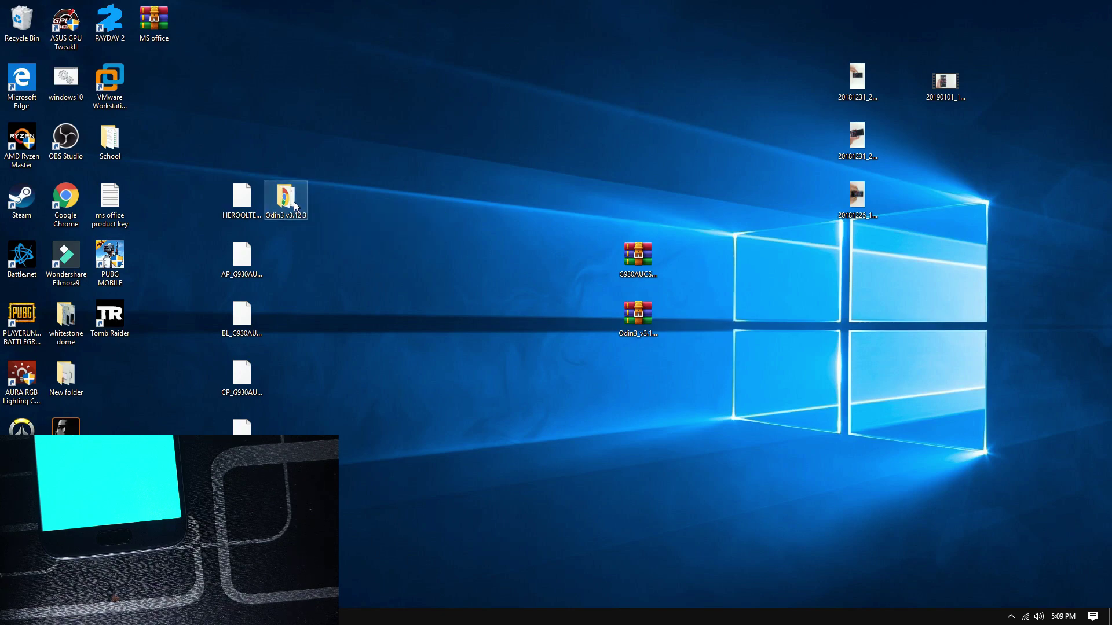
{"action": "right_click", "coordinate": [241, 267]}
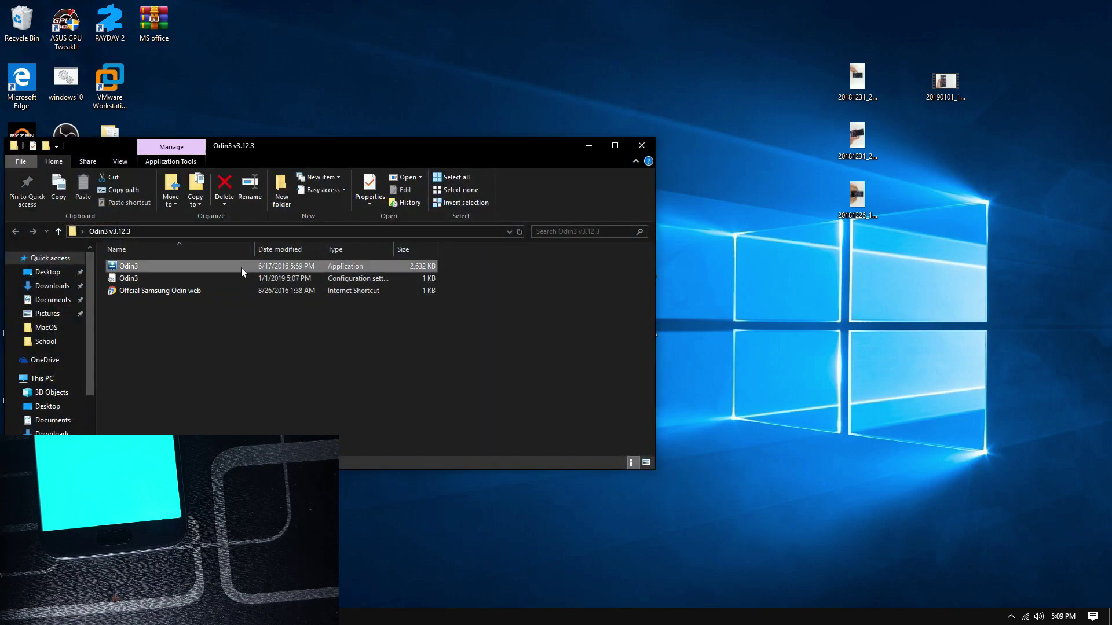
{"action": "left_click", "coordinate": [260, 291]}
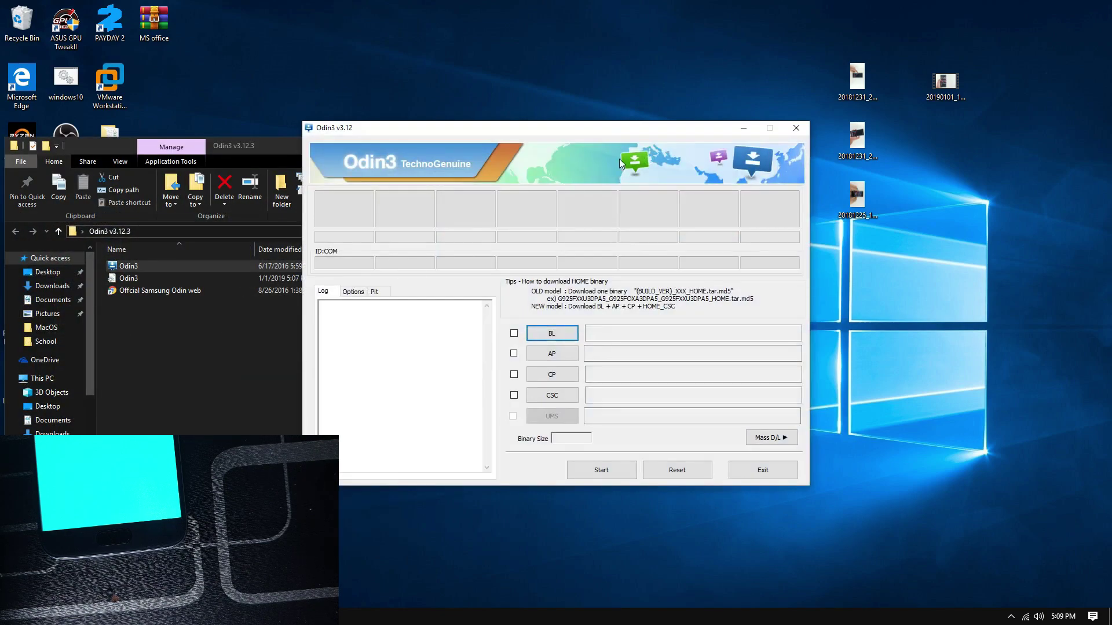
{"action": "left_click", "coordinate": [287, 144]}
{"action": "left_click", "coordinate": [648, 146]}
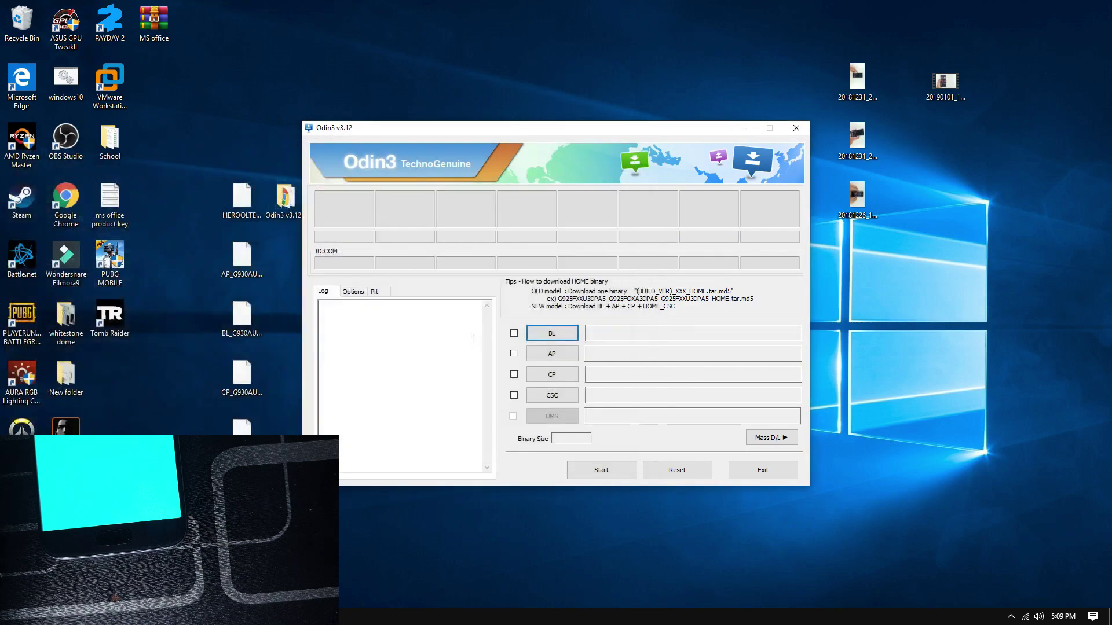
- Load HEROQLTE_USA_ATT.pit from the desktop as the PIT file, accepting the engineers-only warning
{"action": "left_click", "coordinate": [382, 298]}
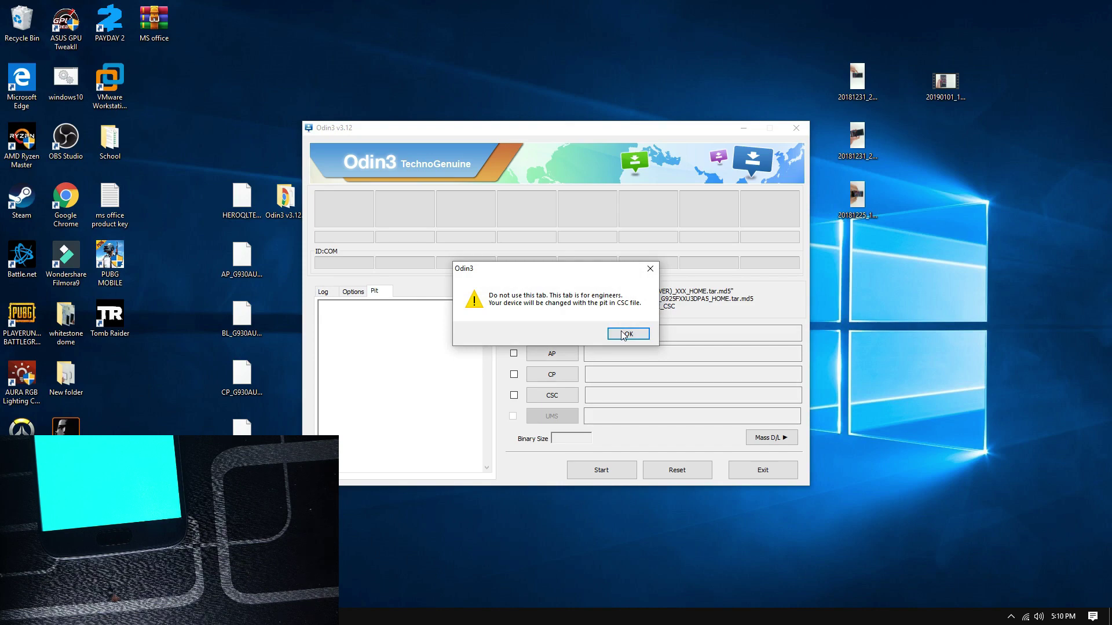
{"action": "left_click", "coordinate": [623, 331]}
{"action": "left_click", "coordinate": [413, 321]}
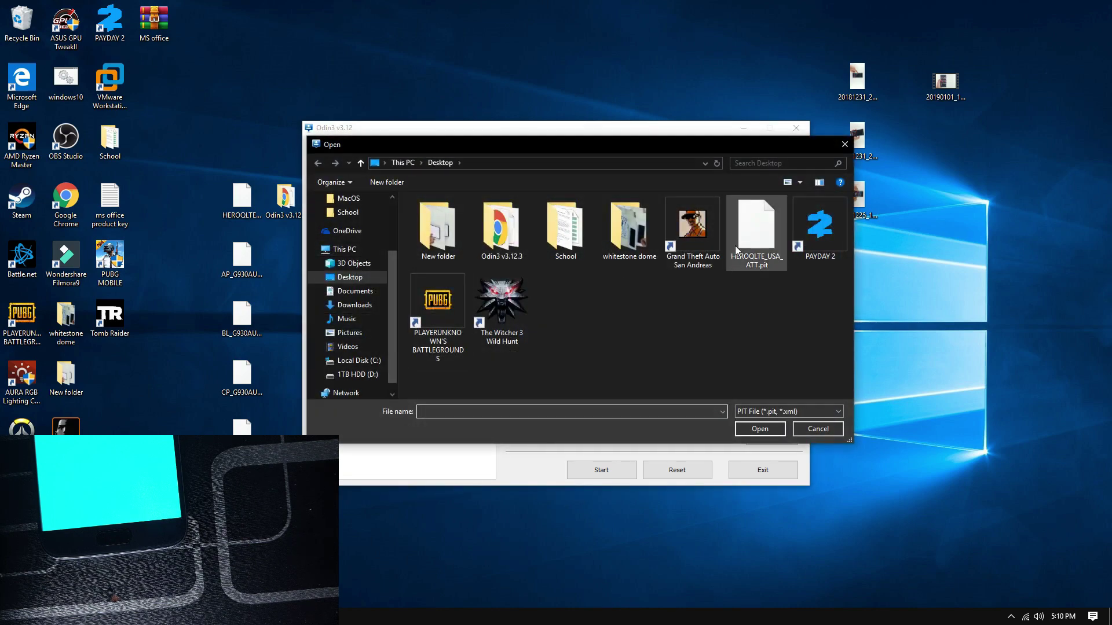
{"action": "left_click", "coordinate": [744, 259]}
{"action": "left_click", "coordinate": [762, 429]}
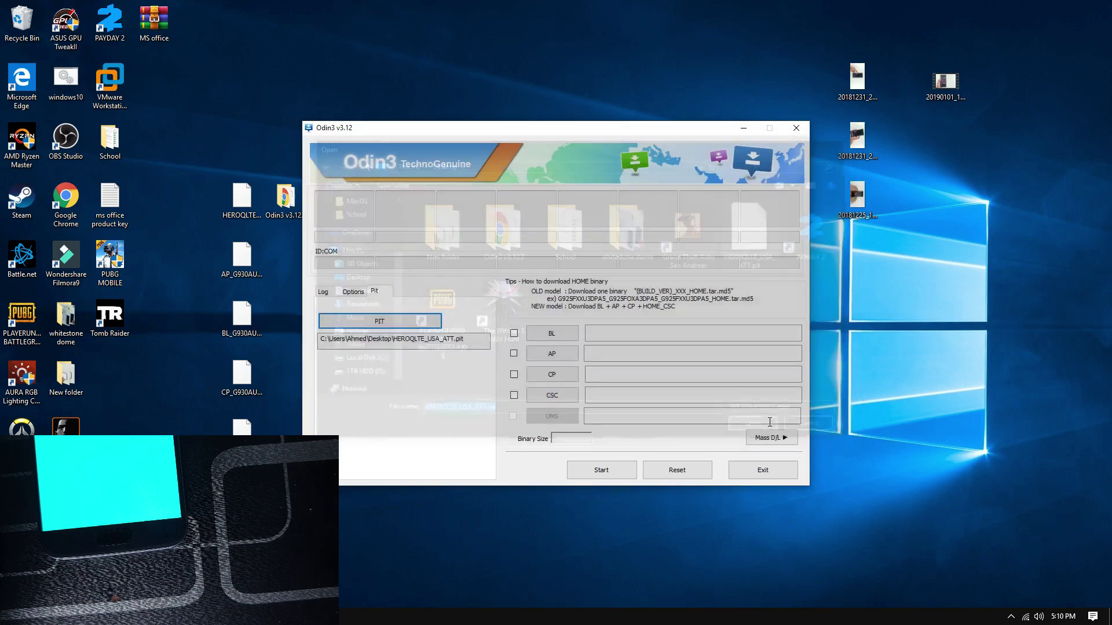
- Load the BL_G930AUCS4BRC1 file as BL and the AP_G930AUCS4BRC1 file as AP
{"action": "left_click", "coordinate": [329, 293]}
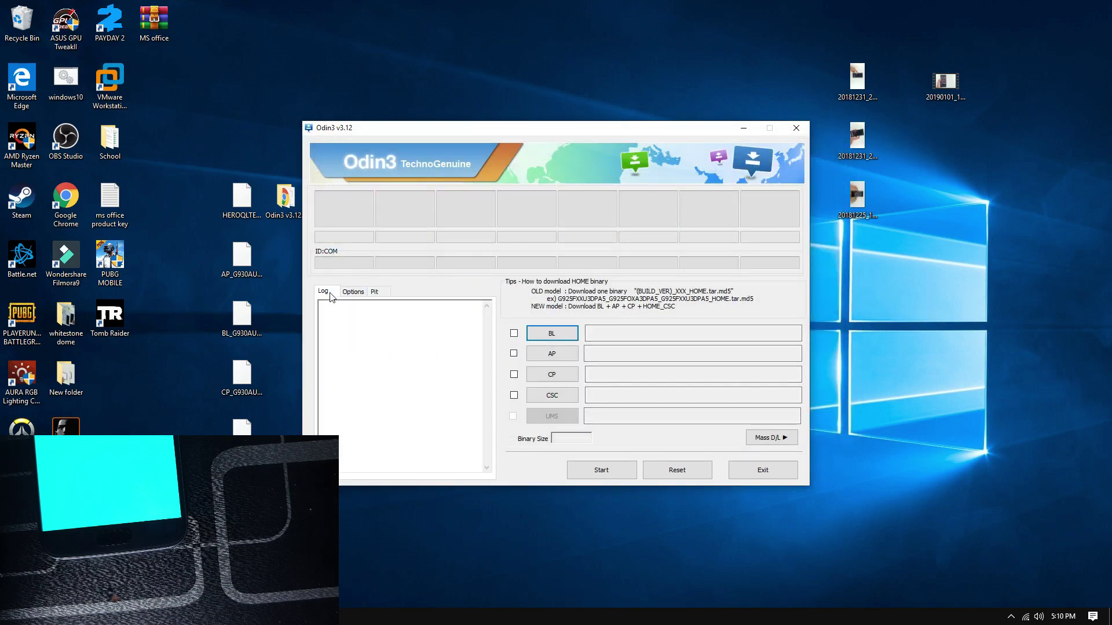
{"action": "left_click", "coordinate": [538, 340]}
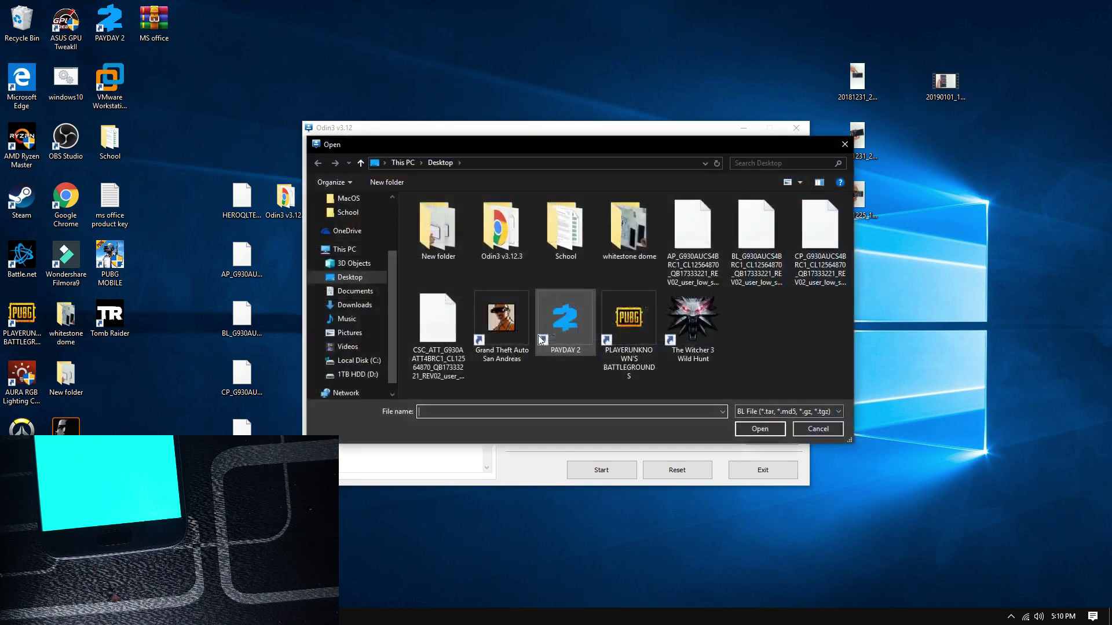
{"action": "double_click", "coordinate": [741, 260]}
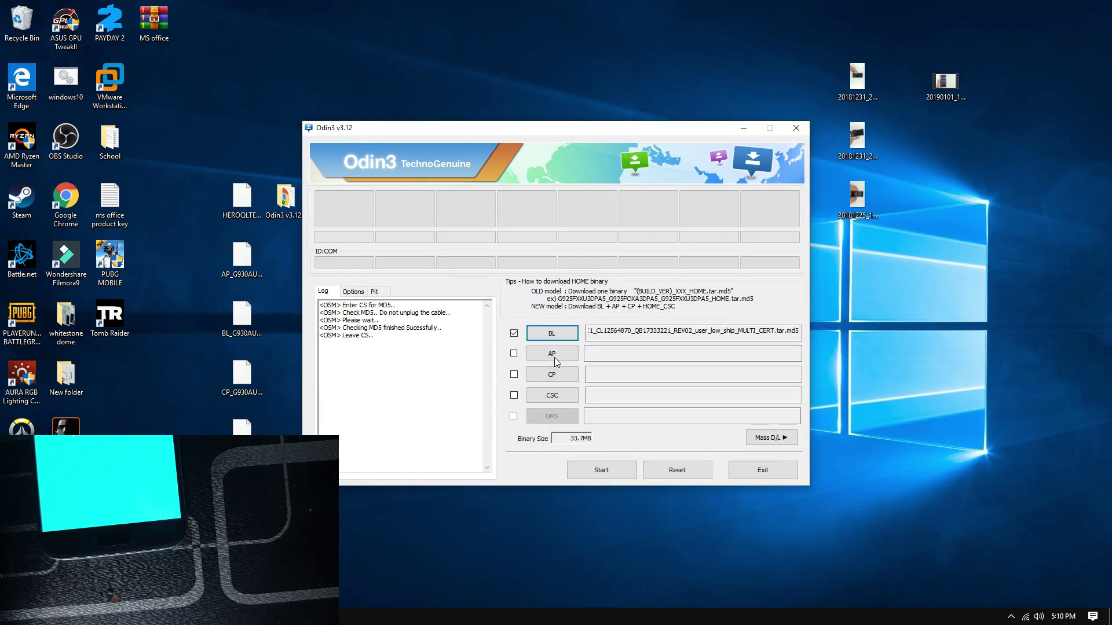
{"action": "left_click", "coordinate": [539, 357]}
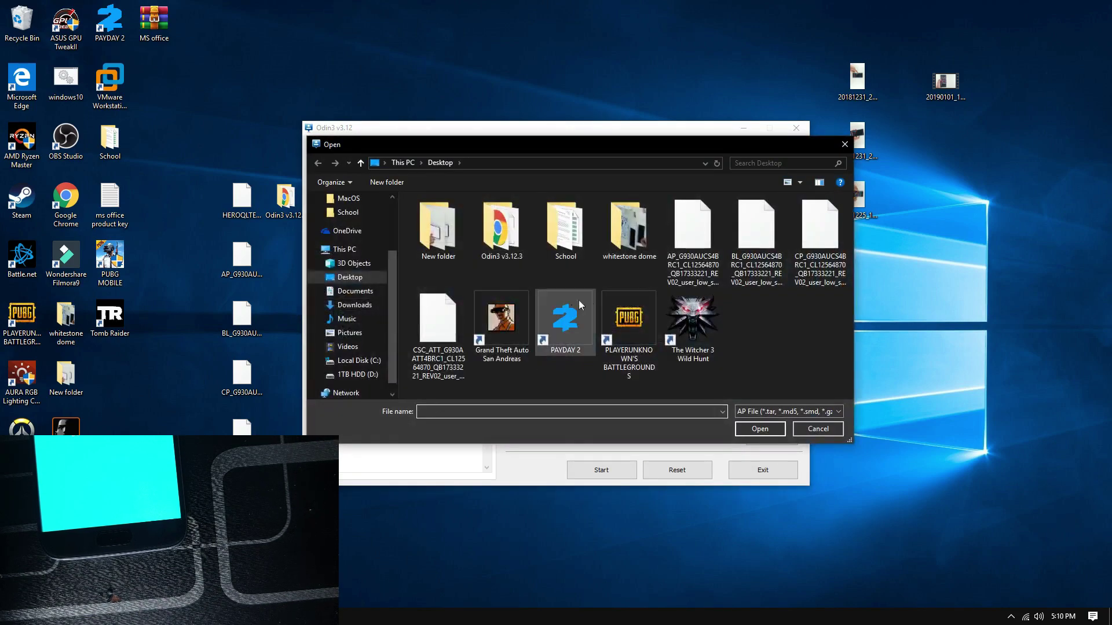
{"action": "left_click", "coordinate": [688, 266]}
{"action": "left_click", "coordinate": [756, 428]}
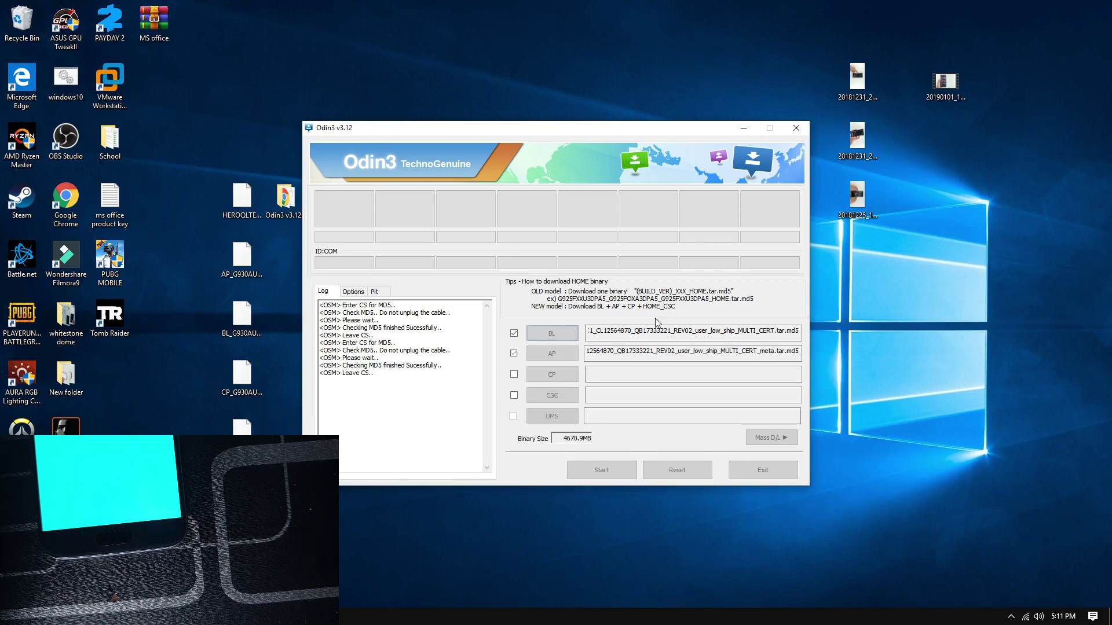
- Load the CP_G930AUCS4BRC1 file as CP and the CSC_ATT_G930AATT4BRC1 file as CSC
{"action": "left_click", "coordinate": [551, 374]}
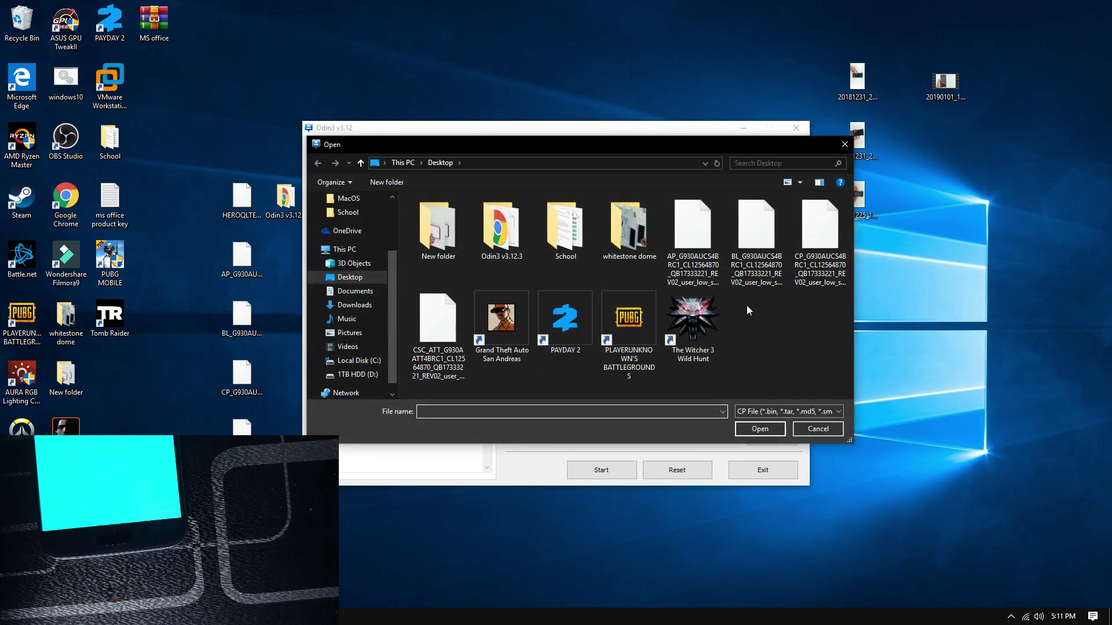
{"action": "double_click", "coordinate": [798, 268]}
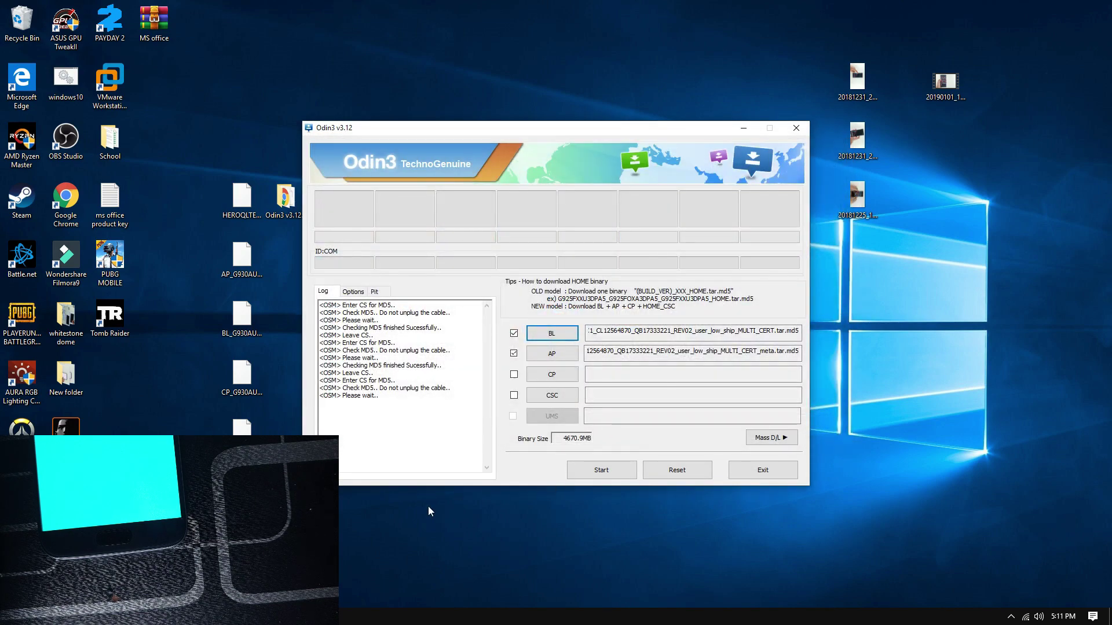
{"action": "left_click", "coordinate": [552, 395]}
{"action": "left_click", "coordinate": [464, 371]}
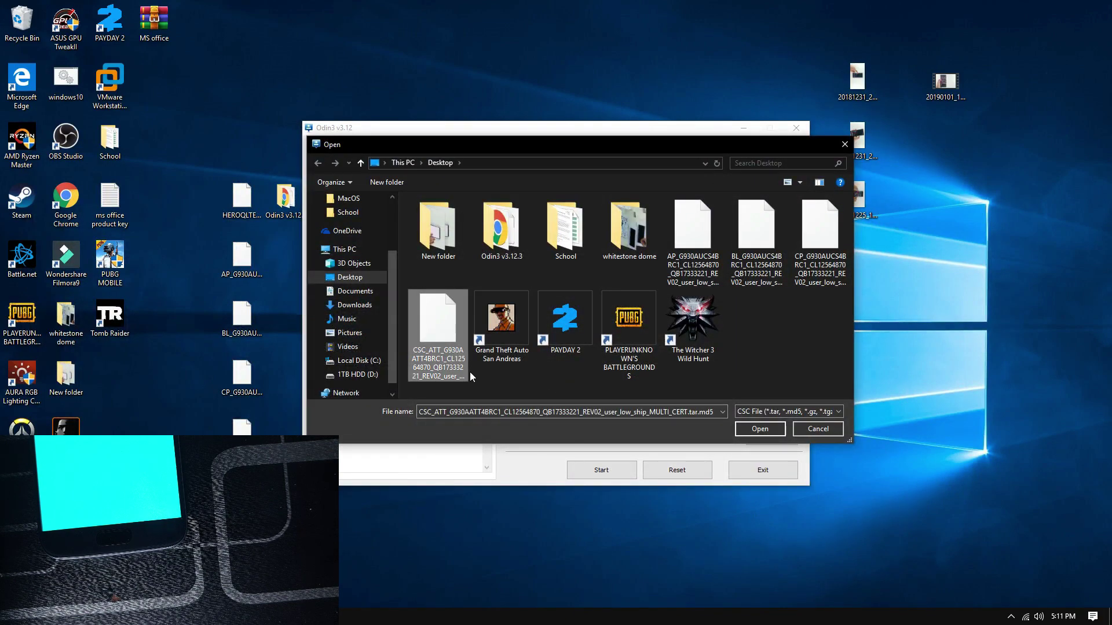
{"action": "double_click", "coordinate": [468, 372]}
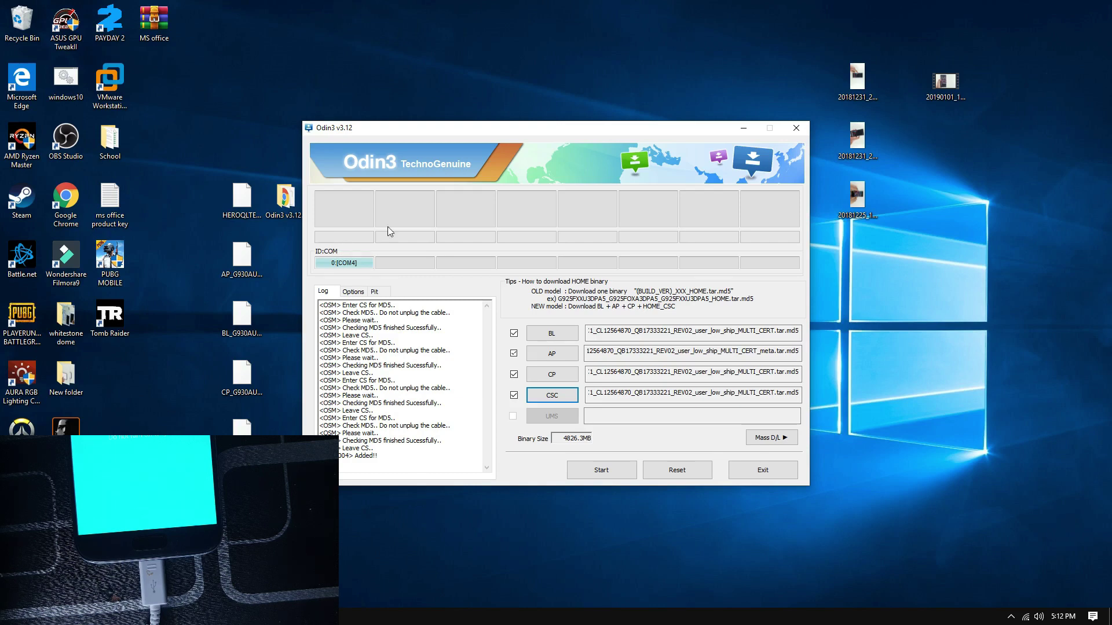
- Flash the loaded firmware files to the connected phone and exit Odin3 when the process completes
{"action": "left_click", "coordinate": [591, 481]}
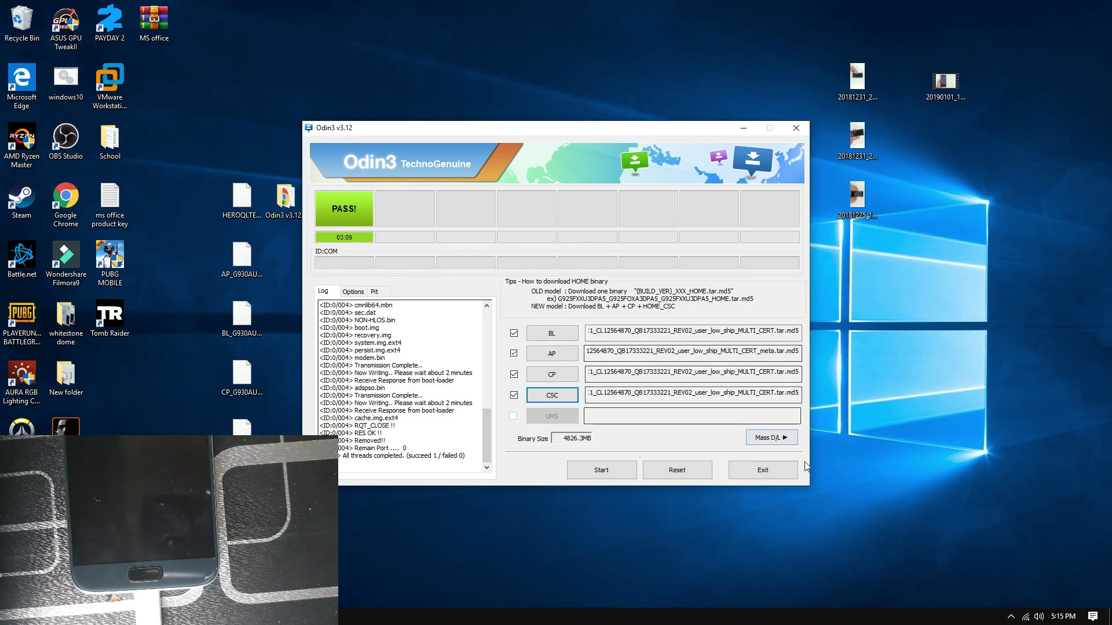
{"action": "left_click", "coordinate": [763, 469]}
{"action": "right_click", "coordinate": [497, 485]}
{"action": "left_click", "coordinate": [513, 508]}
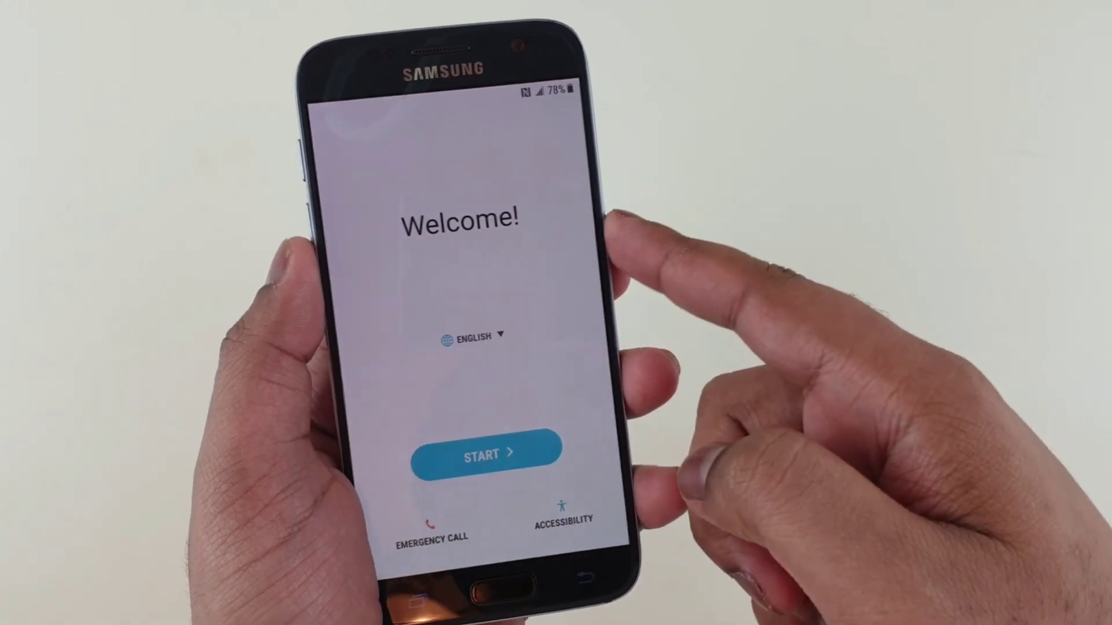
- Power off the phone from its Welcome setup screen
{"action": "key", "text": "XF86PowerOff"}
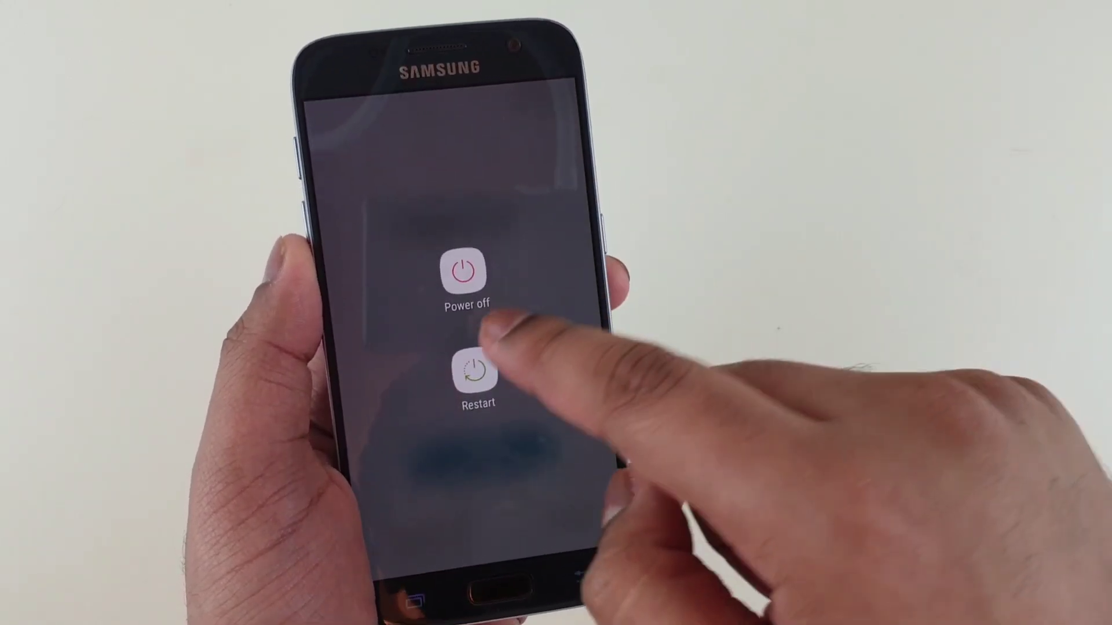
{"action": "left_click", "coordinate": [463, 271]}
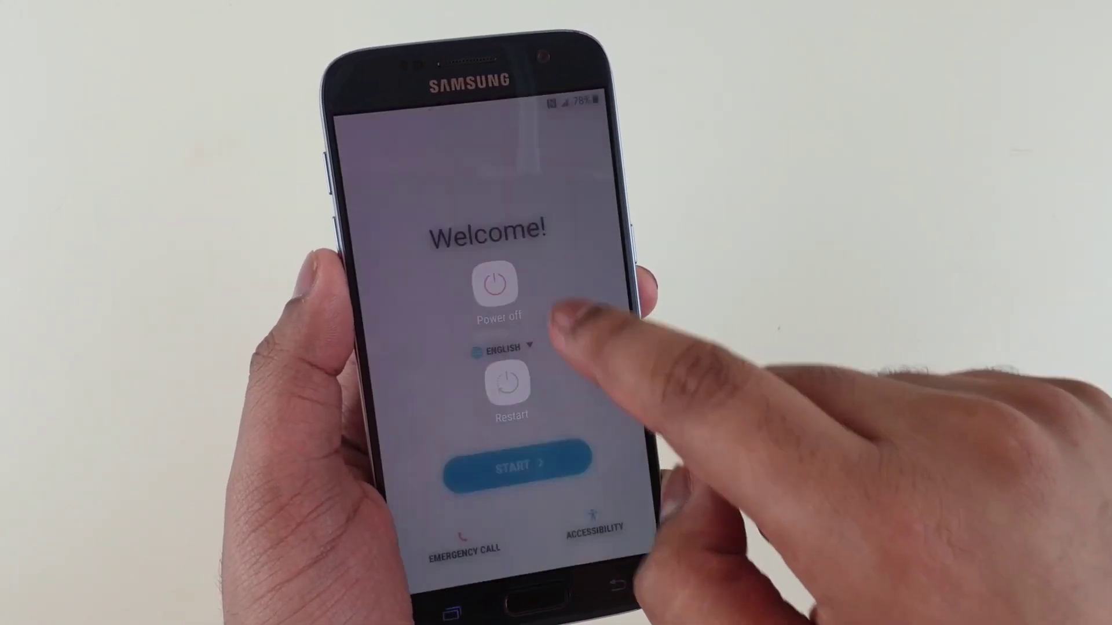